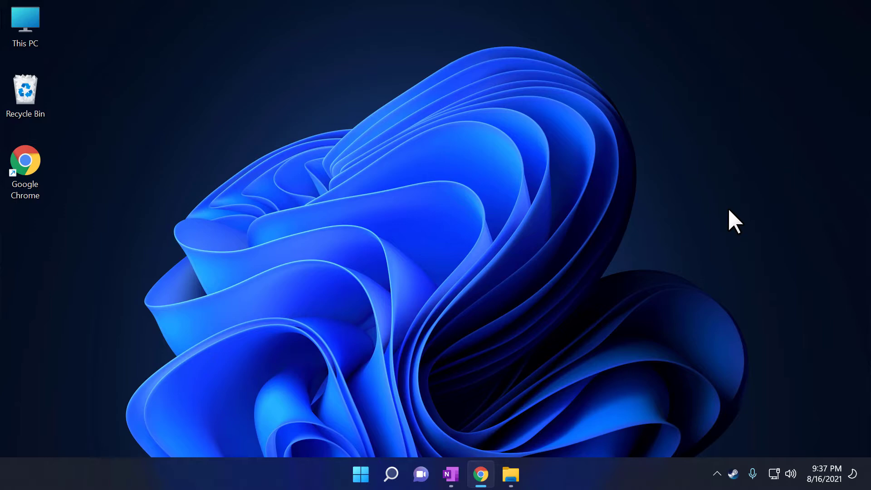
Open the Virus & threat protection area of Windows Security from the Privacy & security settings.
{"action": "right_click", "coordinate": [356, 471]}
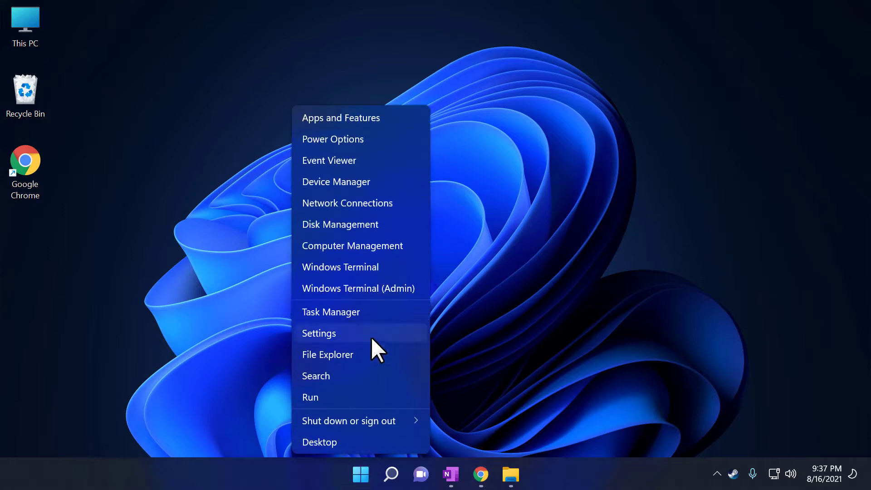
{"action": "left_click", "coordinate": [372, 338]}
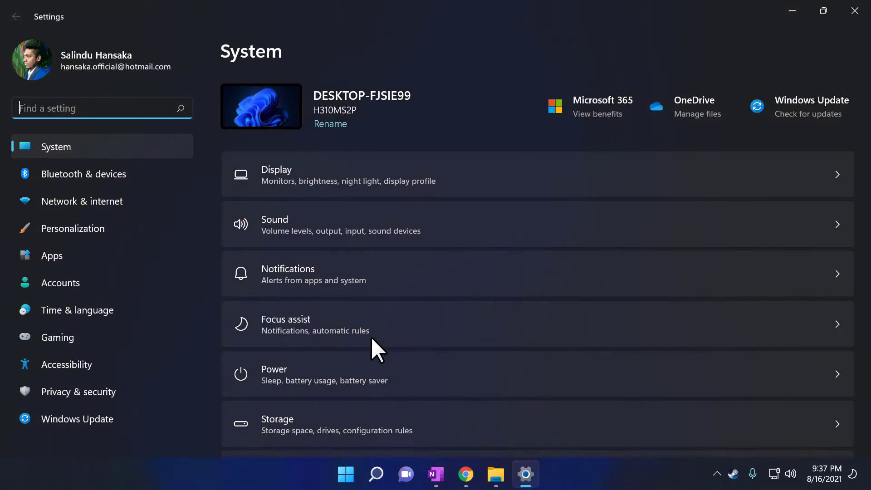
{"action": "left_click", "coordinate": [104, 392]}
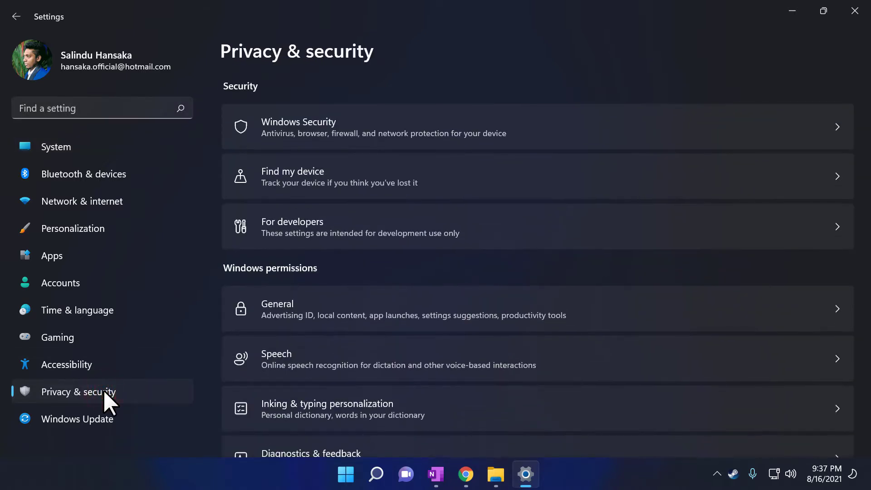
{"action": "left_click", "coordinate": [291, 129]}
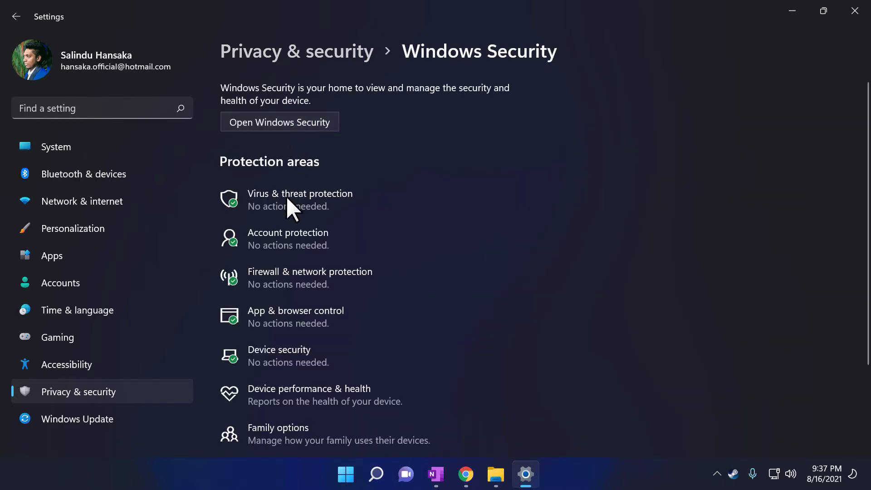
{"action": "left_click", "coordinate": [286, 204]}
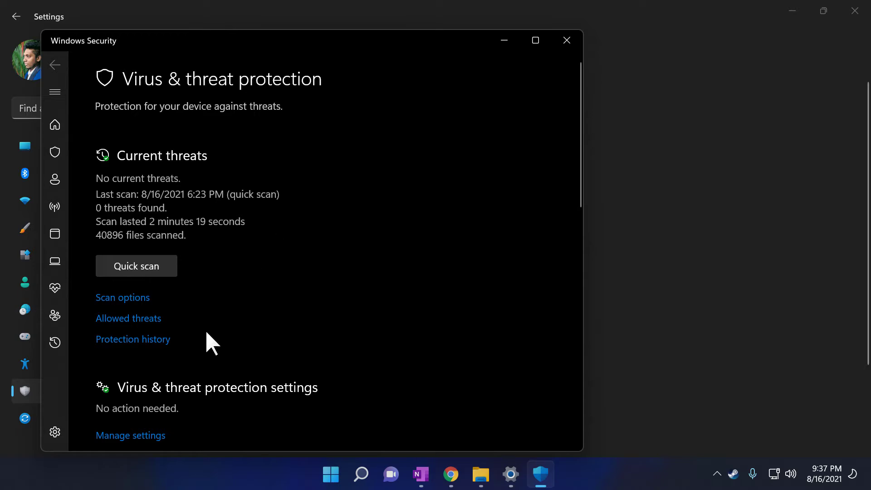
Turn off Real-time protection in the Virus & threat protection settings, then close Windows Security and Settings.
{"action": "left_click", "coordinate": [142, 436]}
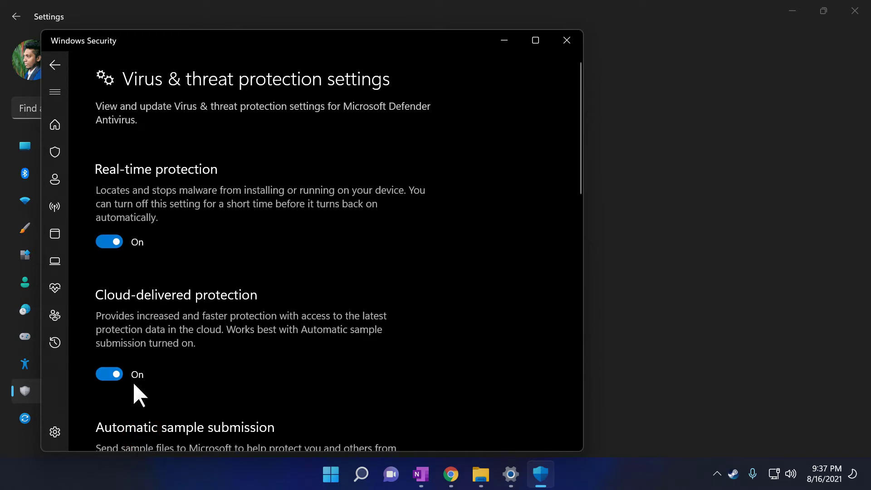
{"action": "left_click", "coordinate": [110, 243]}
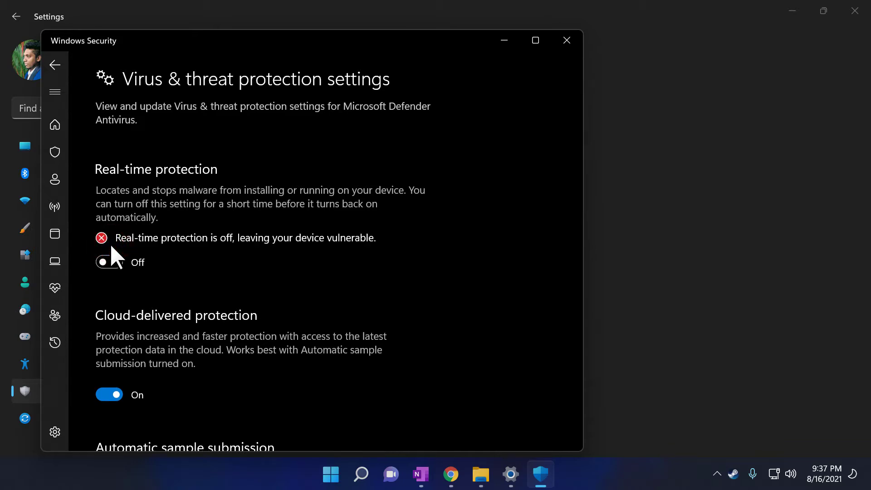
{"action": "left_click", "coordinate": [567, 41]}
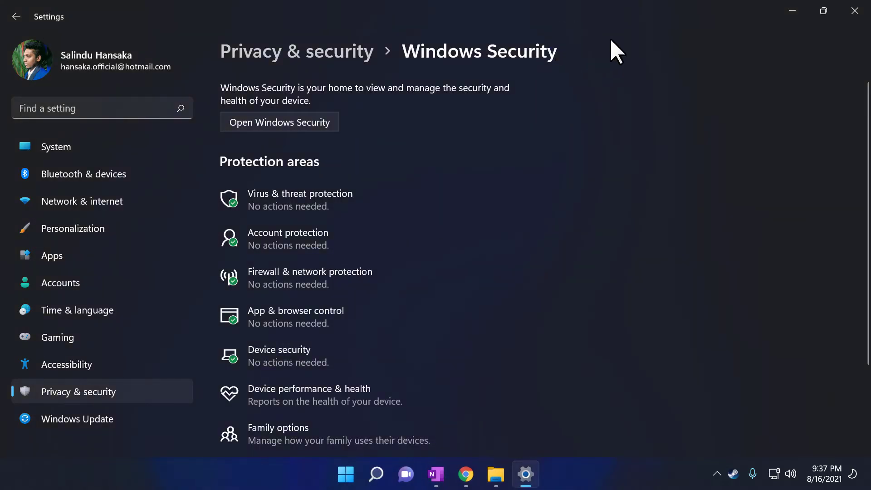
{"action": "left_click", "coordinate": [854, 14]}
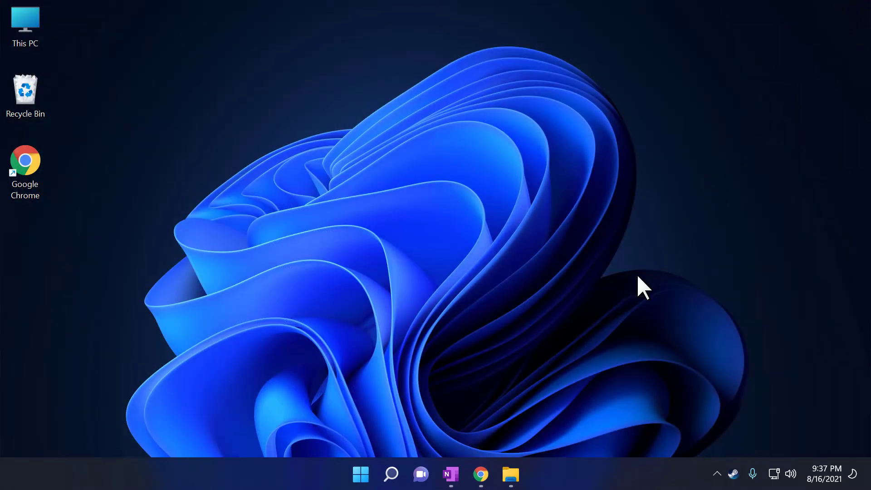
Switch to Chrome, search Google for dcontrol and open the Defender Control v1.9 page on Sordum.org.
{"action": "left_click", "coordinate": [472, 476]}
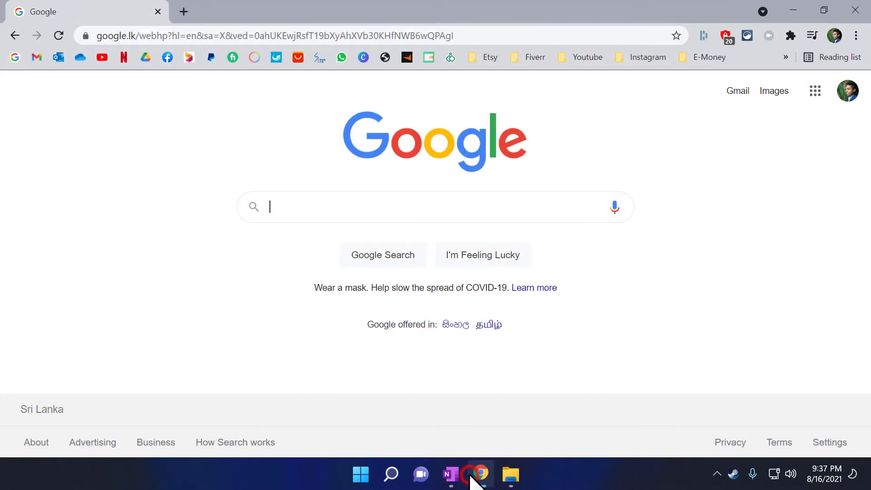
{"action": "left_click", "coordinate": [322, 205]}
{"action": "type", "text": "d"}
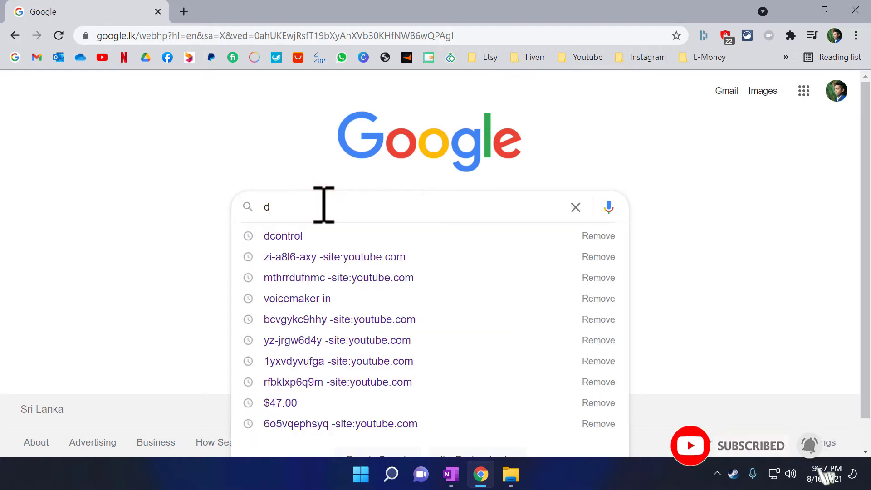
{"action": "type", "text": "control"}
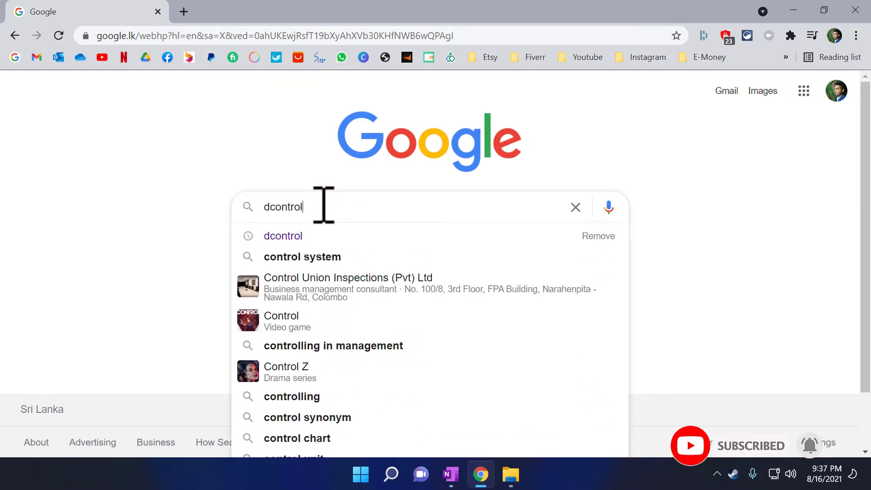
{"action": "left_click", "coordinate": [316, 230]}
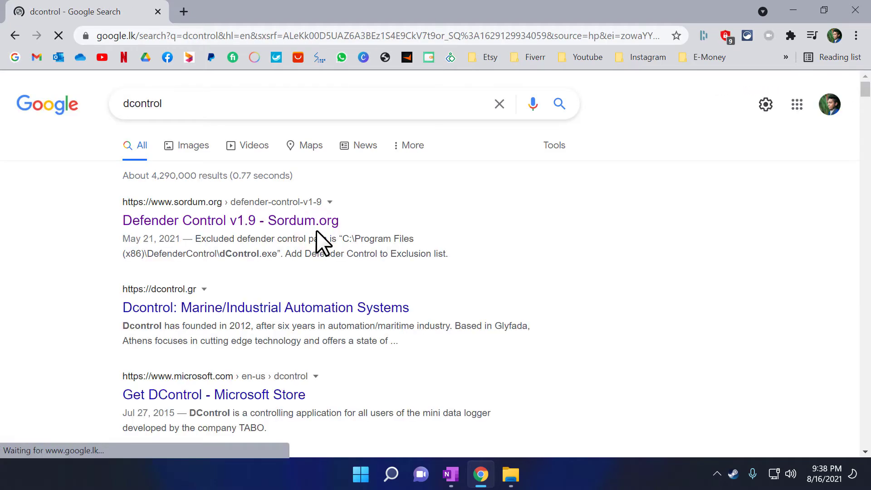
{"action": "left_click", "coordinate": [263, 221]}
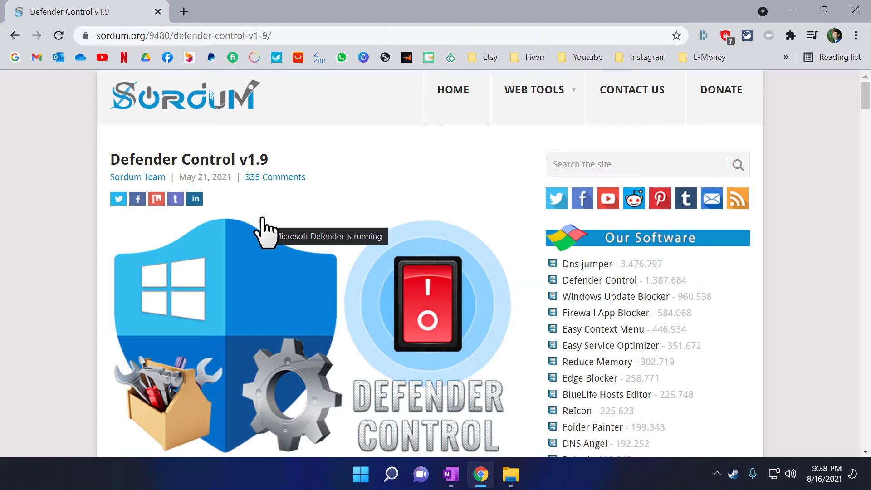
Download the Defender Control v1.9 zip file using the direct download on Sordum's download page.
{"action": "left_click_drag", "start_coordinate": [868, 112], "coordinate": [866, 310]}
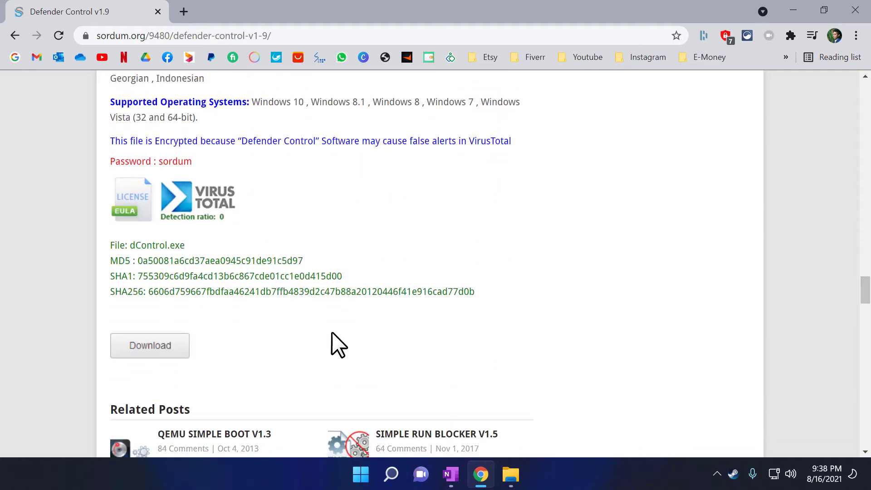
{"action": "left_click", "coordinate": [166, 347]}
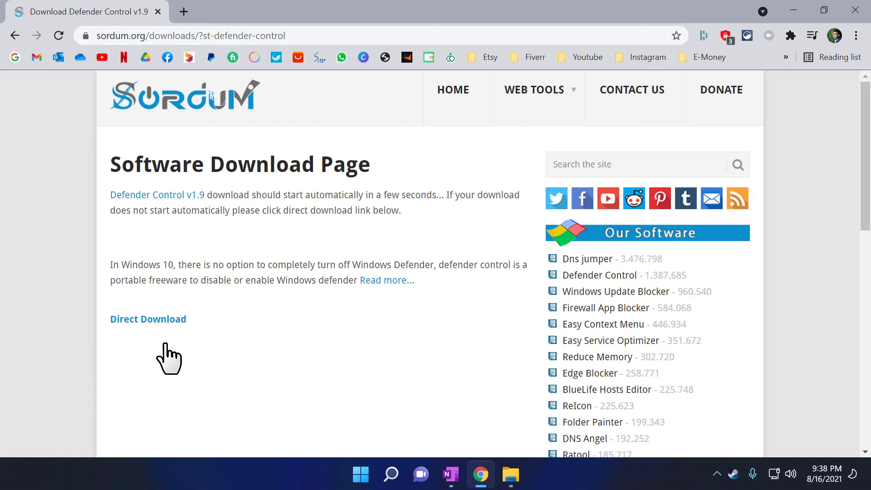
{"action": "left_click", "coordinate": [161, 320]}
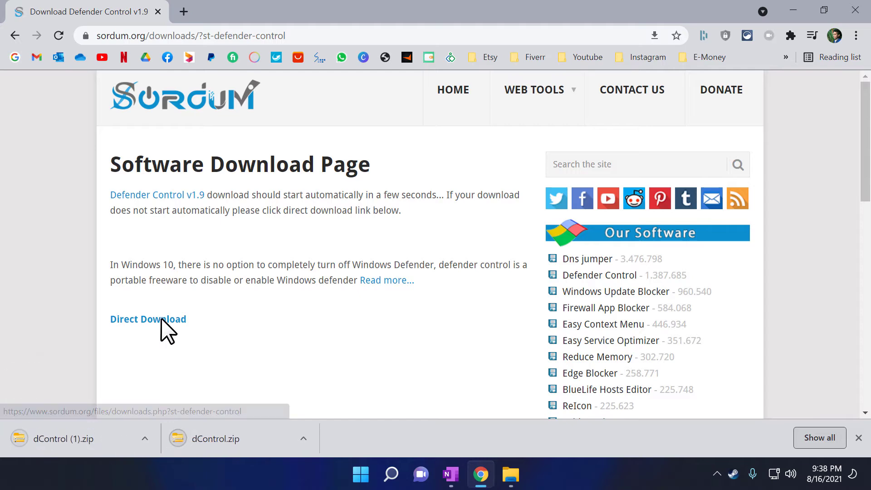
Switch to File Explorer and extract dControl.zip in Downloads to the suggested dControl folder.
{"action": "left_click", "coordinate": [509, 476]}
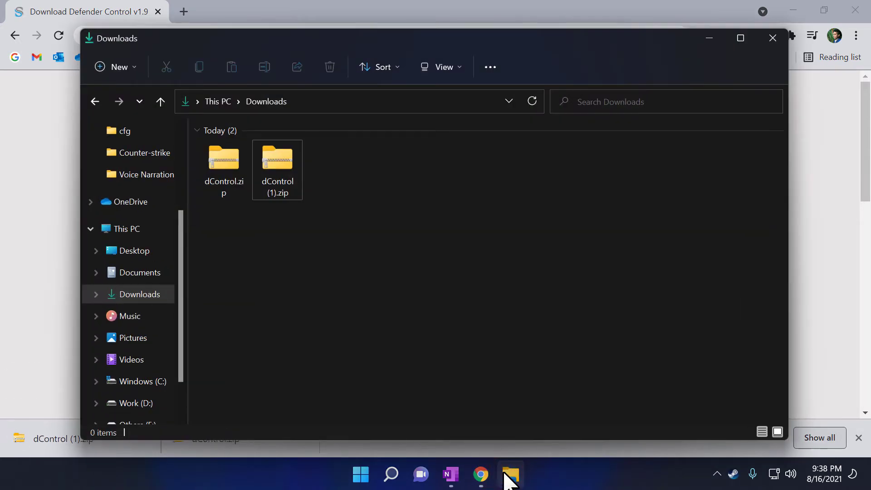
{"action": "right_click", "coordinate": [222, 179]}
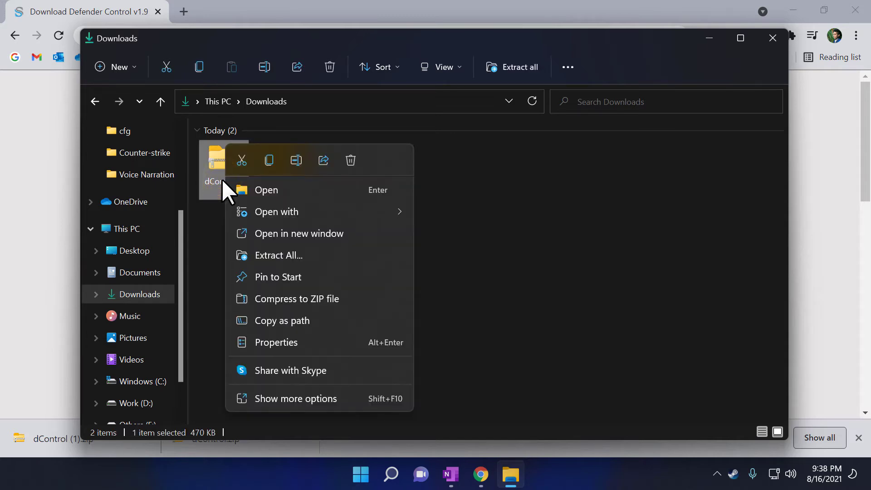
{"action": "left_click", "coordinate": [258, 256]}
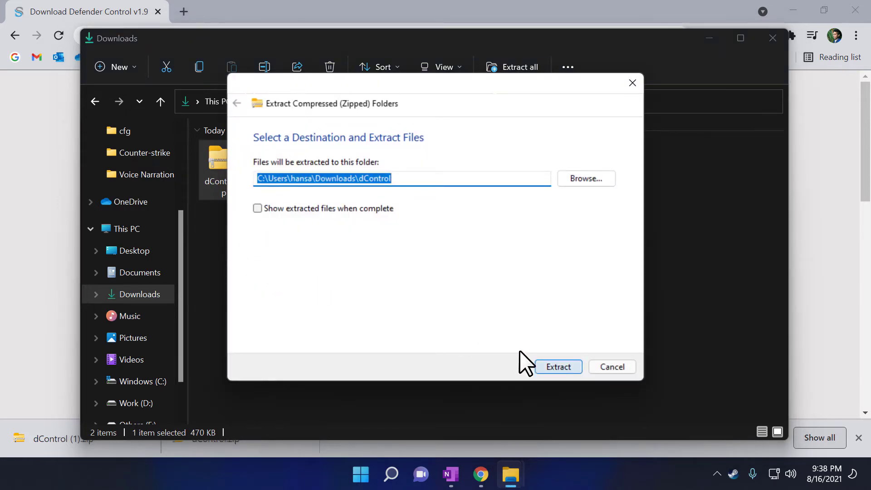
{"action": "left_click", "coordinate": [562, 367]}
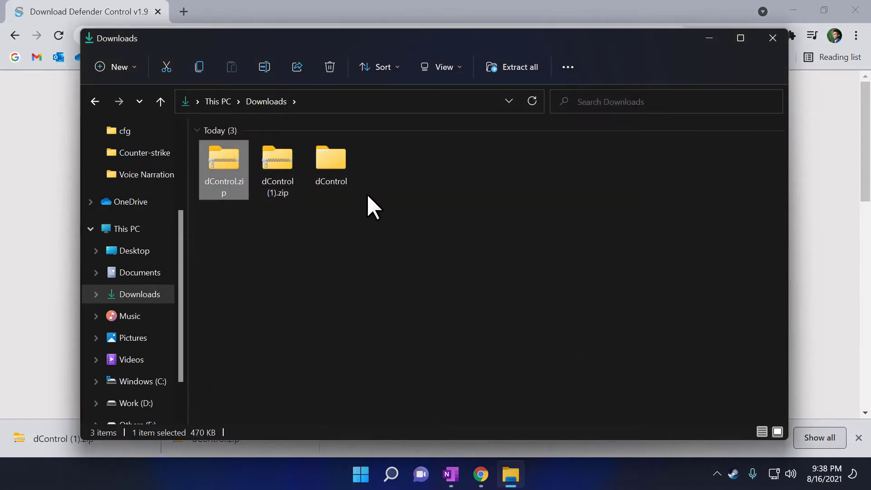
Open the nested dControl folder inside the extracted folder and start extracting the inner dControl.zip to the suggested destination.
{"action": "left_click", "coordinate": [335, 166]}
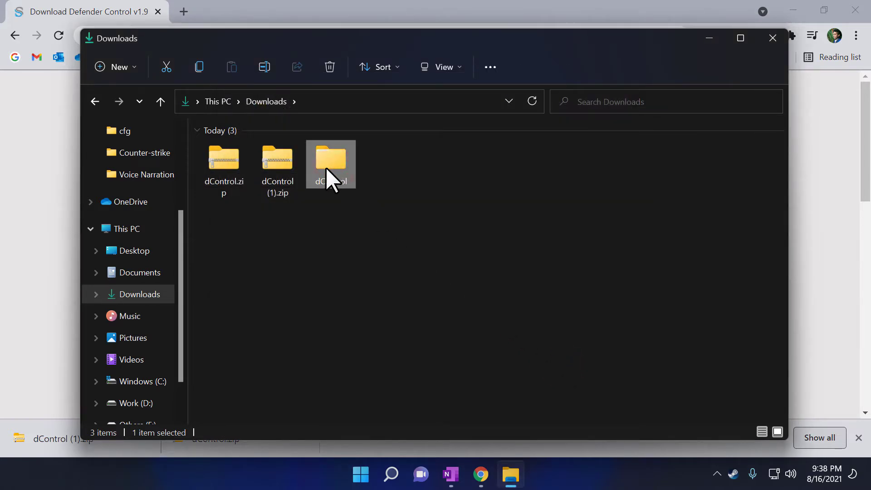
{"action": "double_click", "coordinate": [322, 169]}
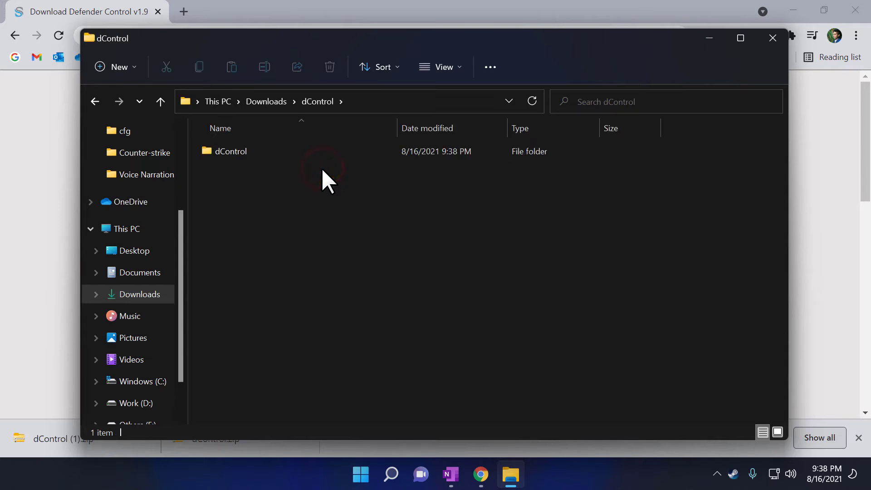
{"action": "double_click", "coordinate": [220, 150]}
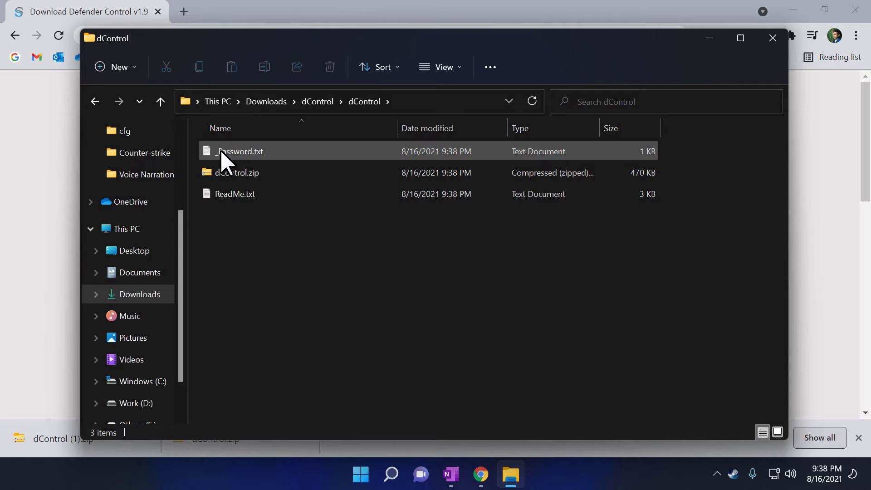
{"action": "right_click", "coordinate": [229, 173]}
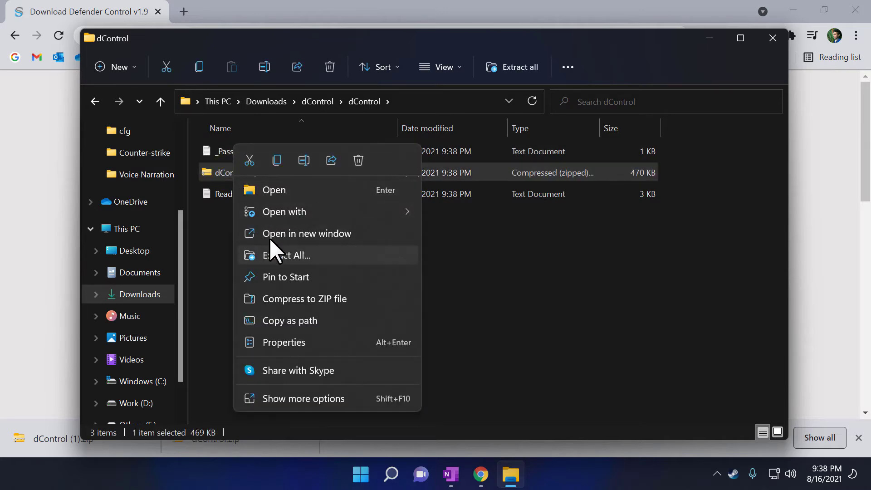
{"action": "left_click", "coordinate": [278, 253]}
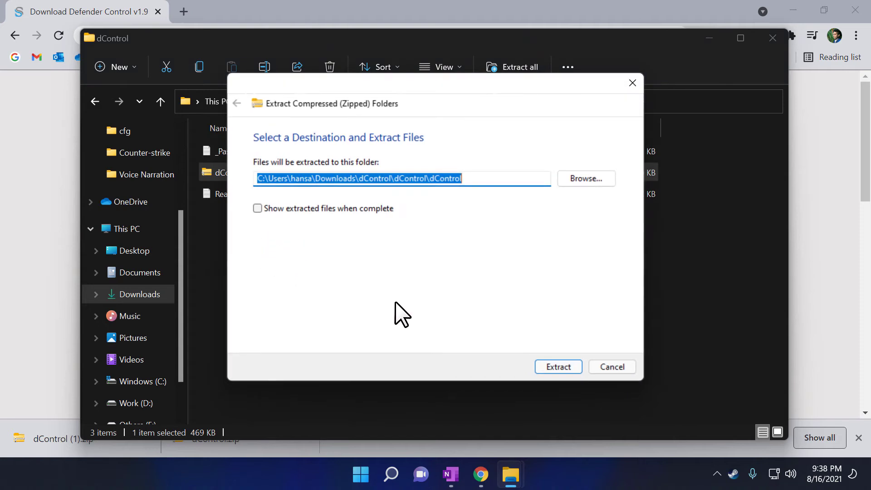
{"action": "left_click", "coordinate": [547, 364]}
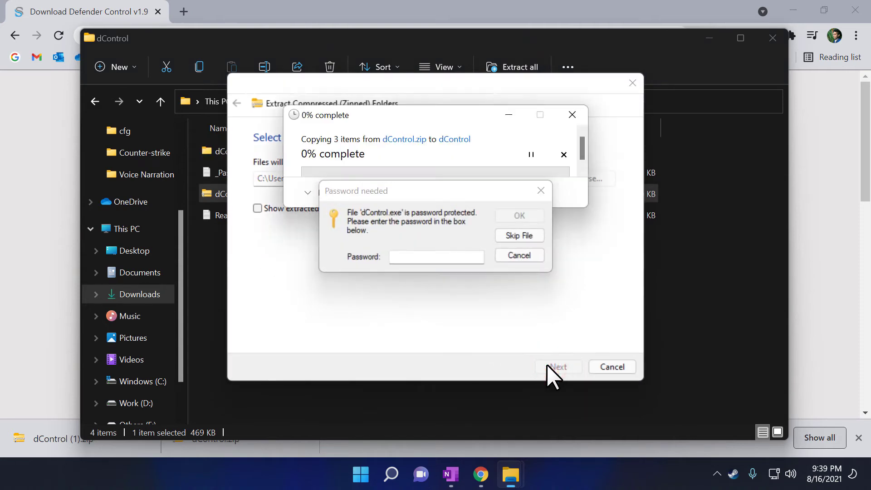
Open _Password.txt in Notepad, bring its window fully into view and enlarge the text to 180%.
{"action": "left_click", "coordinate": [215, 169]}
{"action": "left_click", "coordinate": [264, 172]}
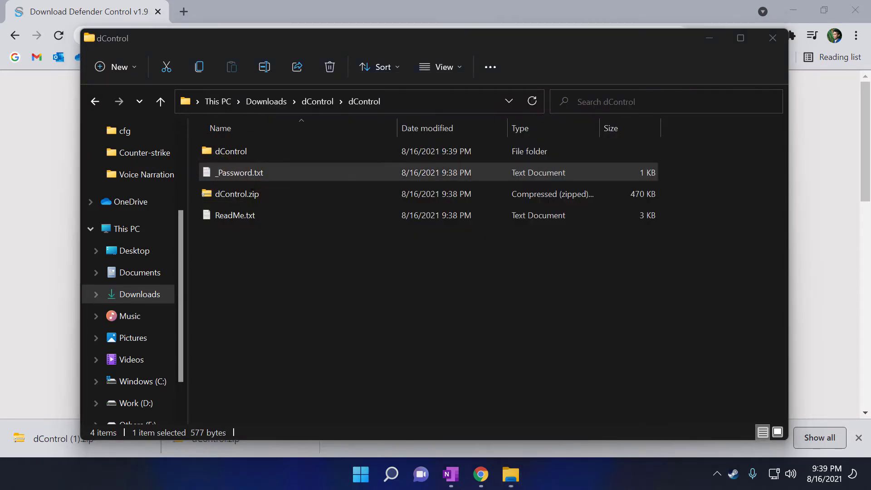
{"action": "left_click_drag", "start_coordinate": [0, 91], "coordinate": [706, 58]}
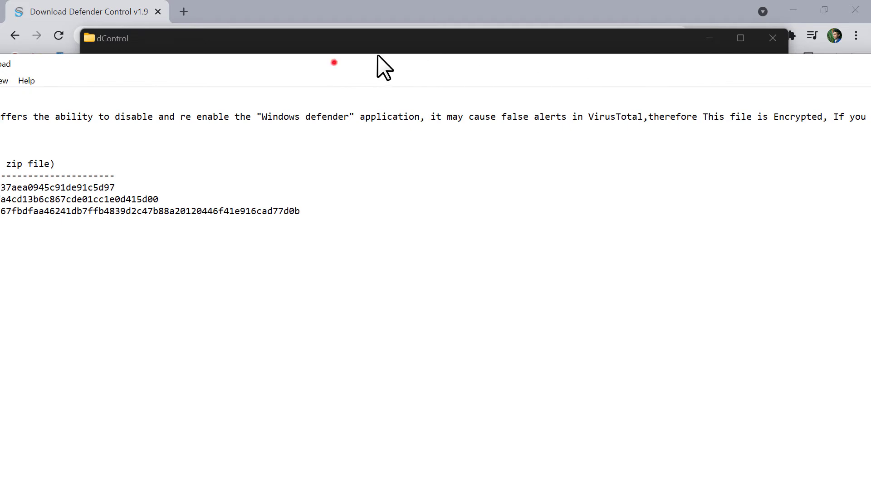
{"action": "mouse_move", "coordinate": [29, 46]}
{"action": "left_mouse_down"}
{"action": "mouse_move", "coordinate": [301, 144]}
{"action": "mouse_move", "coordinate": [385, 165]}
{"action": "left_mouse_up"}
{"action": "left_click_drag", "start_coordinate": [458, 173], "coordinate": [199, 85]}
{"action": "scroll", "coordinate": [215, 169], "scroll_direction": "up", "scroll_amount": 2}
{"action": "scroll", "coordinate": [215, 169], "scroll_direction": "up", "scroll_amount": 6}
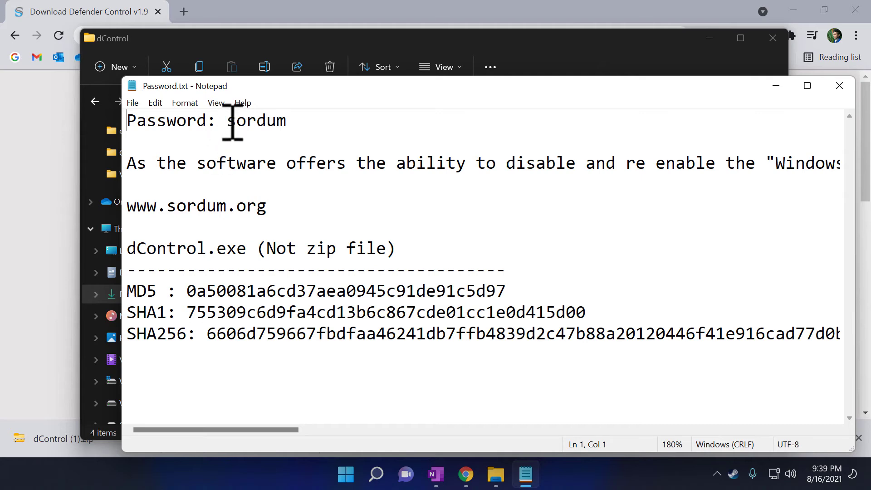
Copy the archive password from the first line of _Password.txt and minimize Notepad.
{"action": "left_click_drag", "start_coordinate": [228, 121], "coordinate": [286, 120]}
{"action": "right_click", "coordinate": [254, 125]}
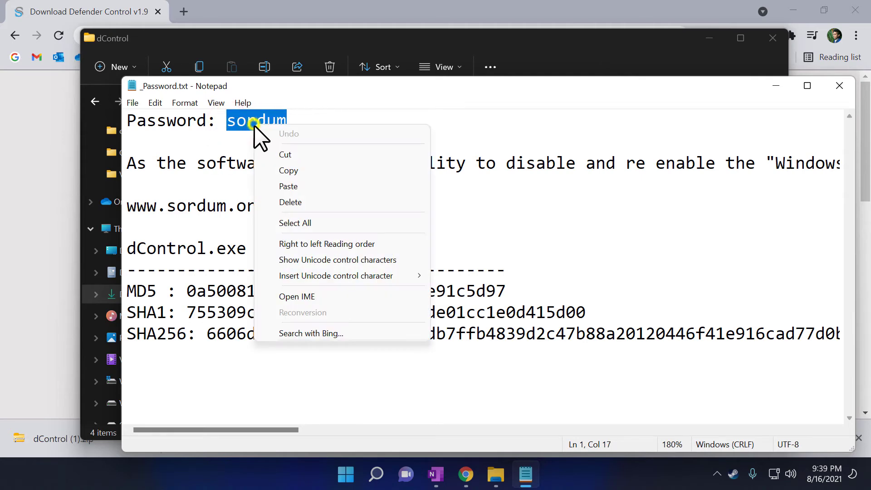
{"action": "left_click", "coordinate": [278, 171]}
{"action": "left_click_drag", "start_coordinate": [415, 82], "coordinate": [323, 101]}
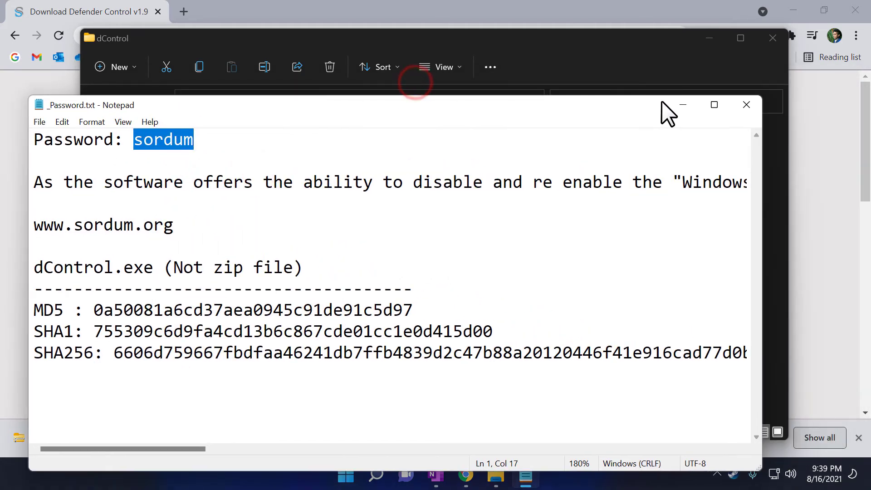
{"action": "left_click", "coordinate": [682, 105]}
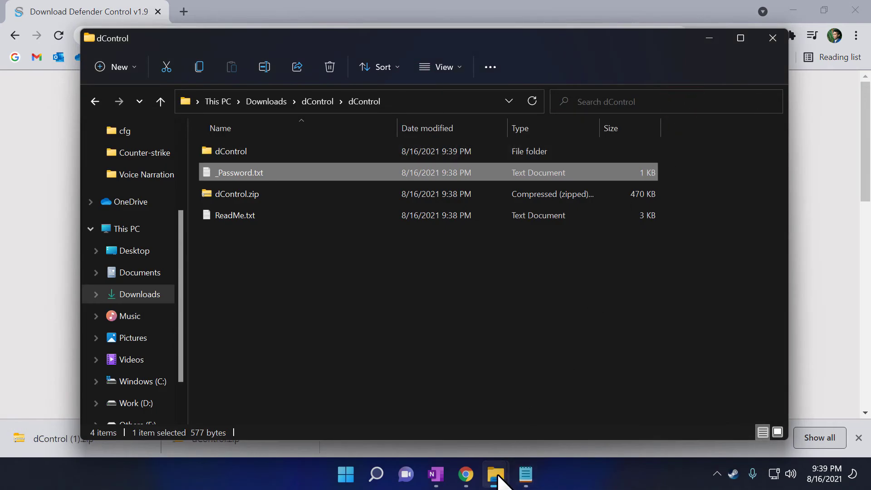
Return to the pending dControl.zip extraction and paste the copied archive password into its password prompt to finish extracting.
{"action": "mouse_move", "coordinate": [499, 474]}
{"action": "left_click", "coordinate": [505, 400]}
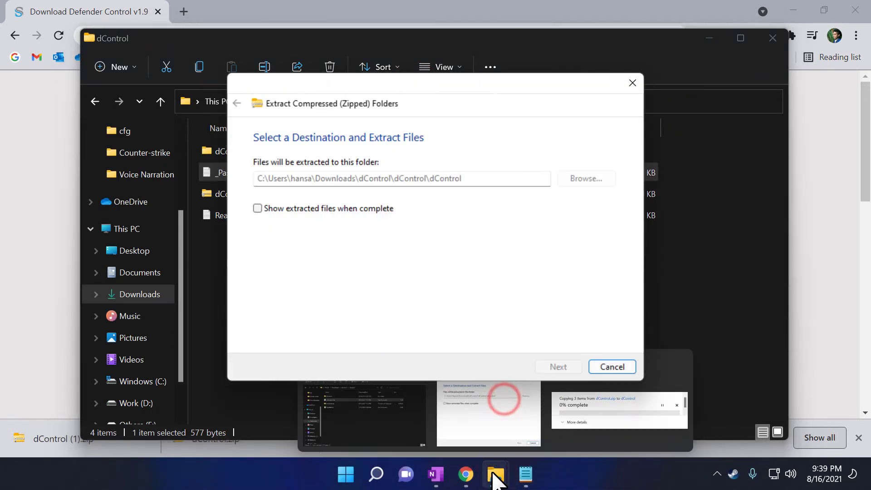
{"action": "left_click", "coordinate": [587, 416]}
{"action": "right_click", "coordinate": [429, 257]}
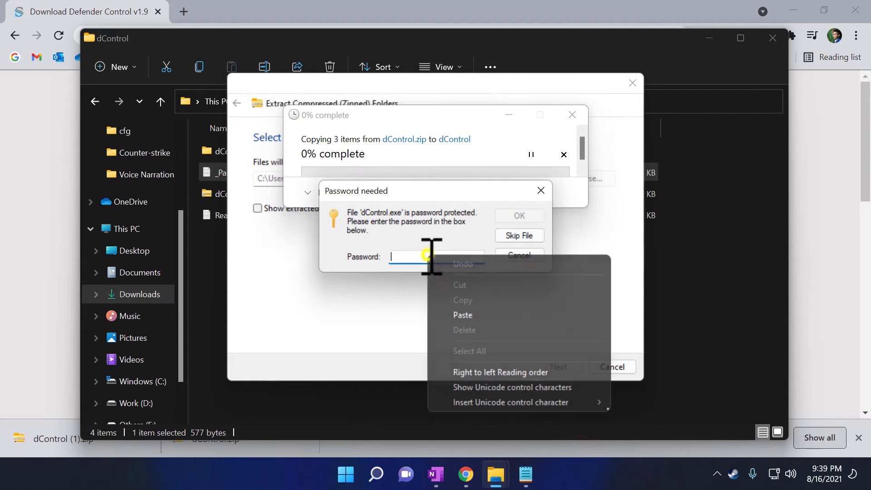
{"action": "left_click", "coordinate": [468, 314]}
{"action": "left_click", "coordinate": [516, 215]}
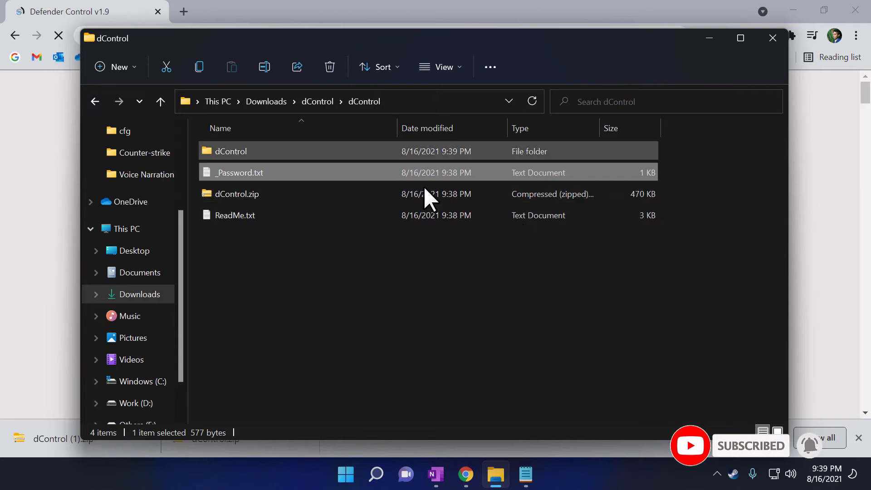
Open the innermost extracted dControl folder and launch dControl.exe, choosing to run it anyway despite the Windows malware warning.
{"action": "double_click", "coordinate": [306, 148]}
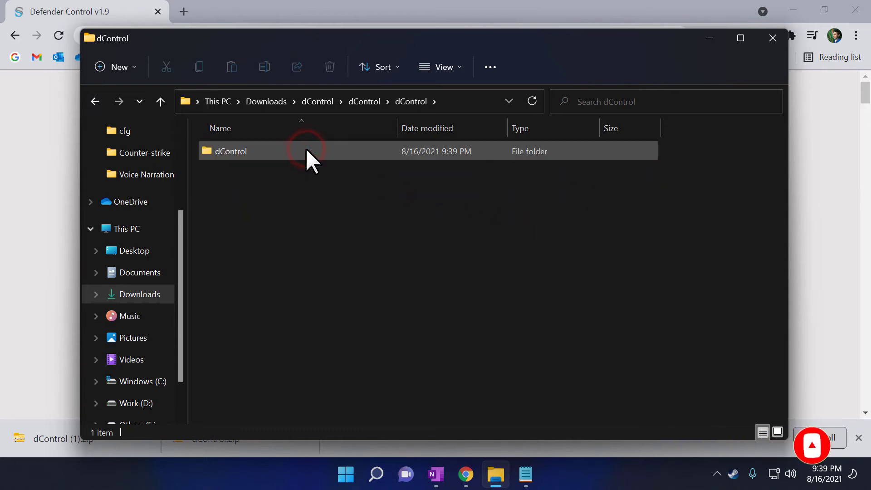
{"action": "double_click", "coordinate": [305, 148]}
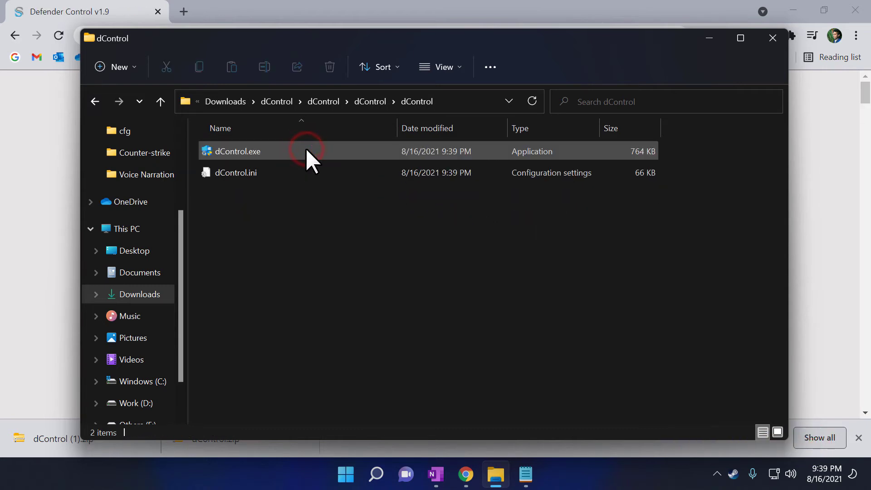
{"action": "double_click", "coordinate": [357, 152]}
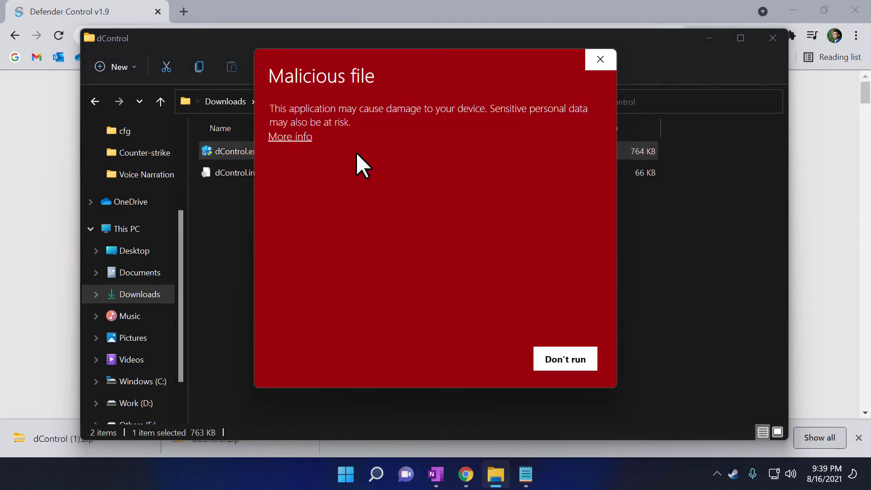
{"action": "left_click", "coordinate": [295, 138]}
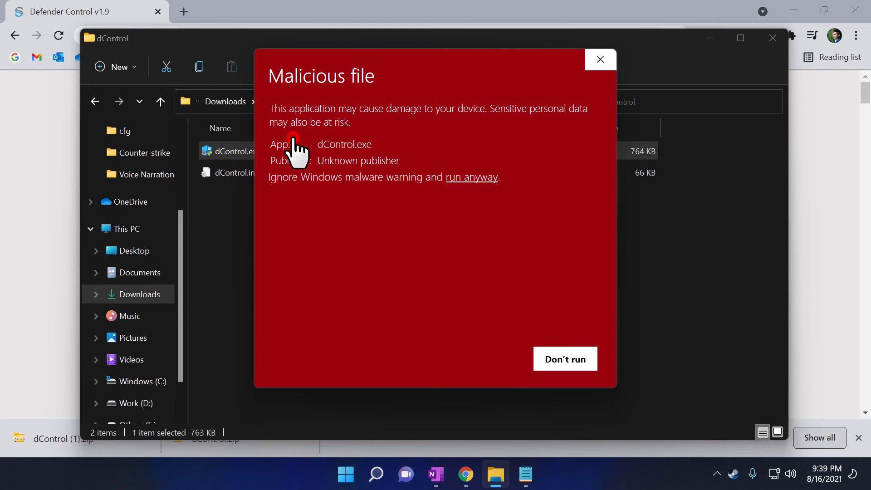
{"action": "left_click", "coordinate": [495, 191]}
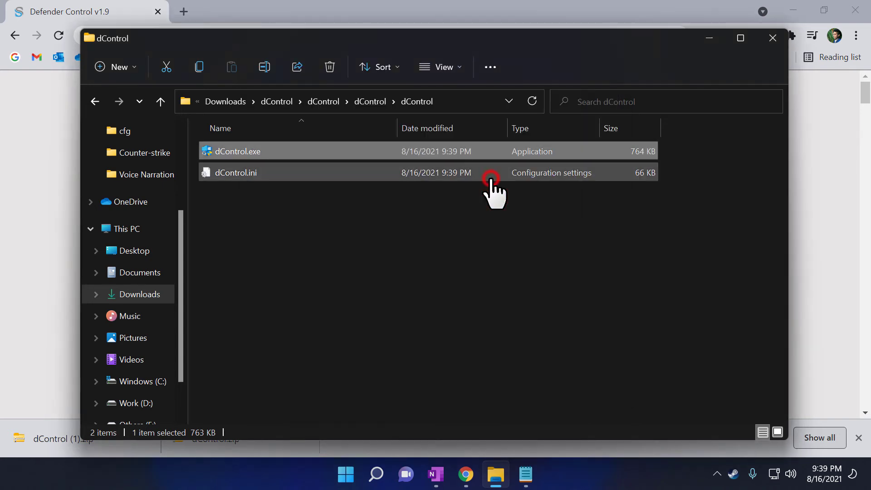
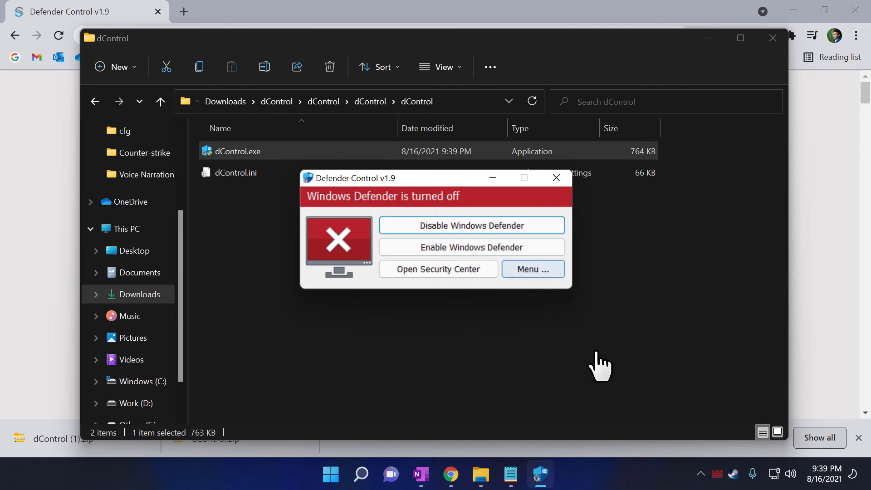
Enable Windows Defender again from the Defender Control window.
{"action": "left_click", "coordinate": [539, 250]}
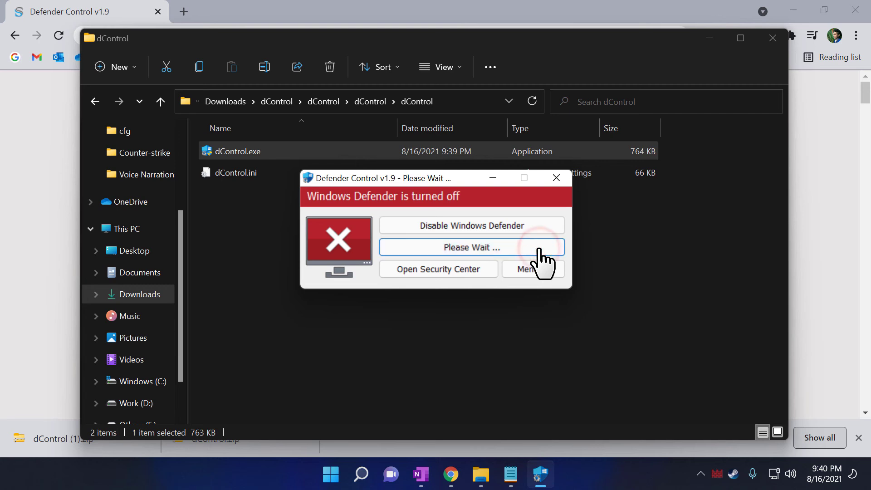